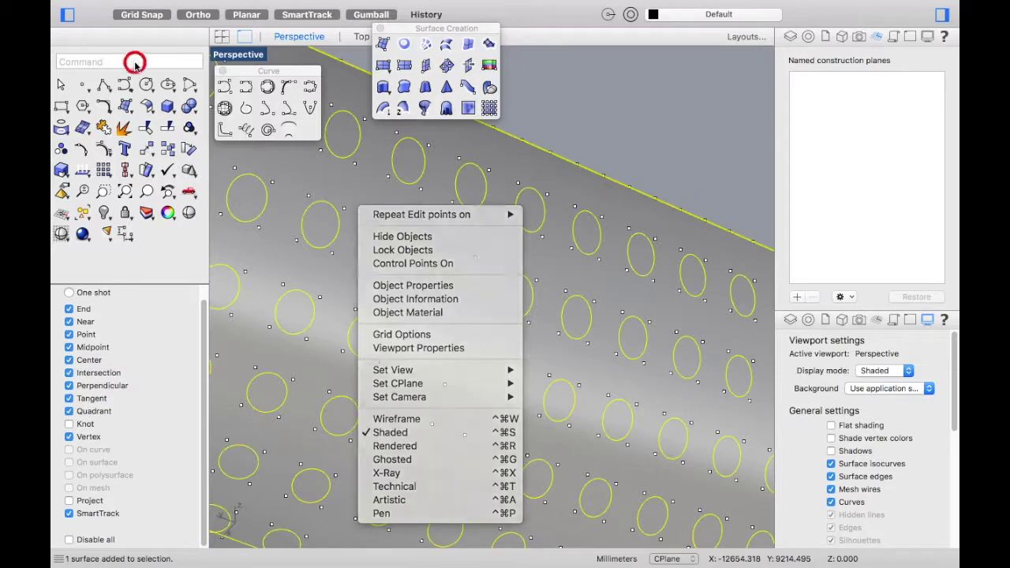
# - Trim away the curved surface outside the circles, keeping the disc-shaped pieces
pyautogui.write('Trim')
pyautogui.press('Return')
pyautogui.click(363, 181)
pyautogui.click(139, 203)
pyautogui.press('Return')
pyautogui.scroll(-15, 582, 249)
pyautogui.moveTo(486, 299); pyautogui.dragTo(488, 377, button='right')
pyautogui.click(642, 281)
# - Examine the trimmed disc pieces up close and from several angles to check them against the original surface
pyautogui.scroll(15, 505, 398)
pyautogui.scroll(3, 410, 240)
pyautogui.scroll(3, 402, 229)
pyautogui.scroll(-8, 436, 243)
pyautogui.scroll(-4, 441, 243)
pyautogui.click(379, 200)
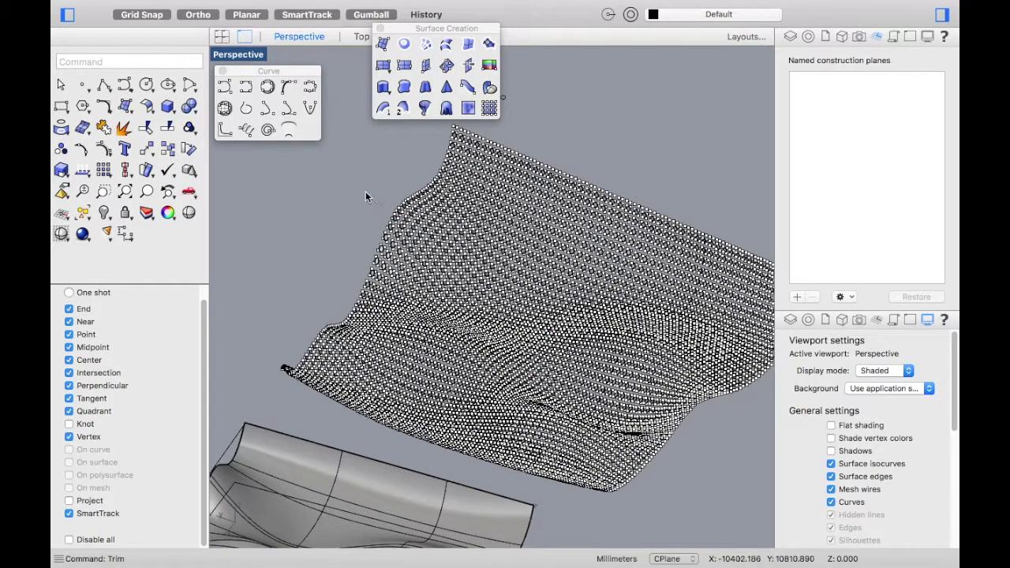
pyautogui.scroll(-6, 325, 195)
pyautogui.rightClick(323, 205)
pyautogui.click(346, 239)
pyautogui.moveTo(298, 203); pyautogui.dragTo(431, 277, button='right')
pyautogui.scroll(10, 566, 256)
pyautogui.scroll(-10, 559, 212)
pyautogui.moveTo(559, 210); pyautogui.dragTo(545, 314, button='right')
pyautogui.scroll(8, 544, 315)
pyautogui.click(549, 467)
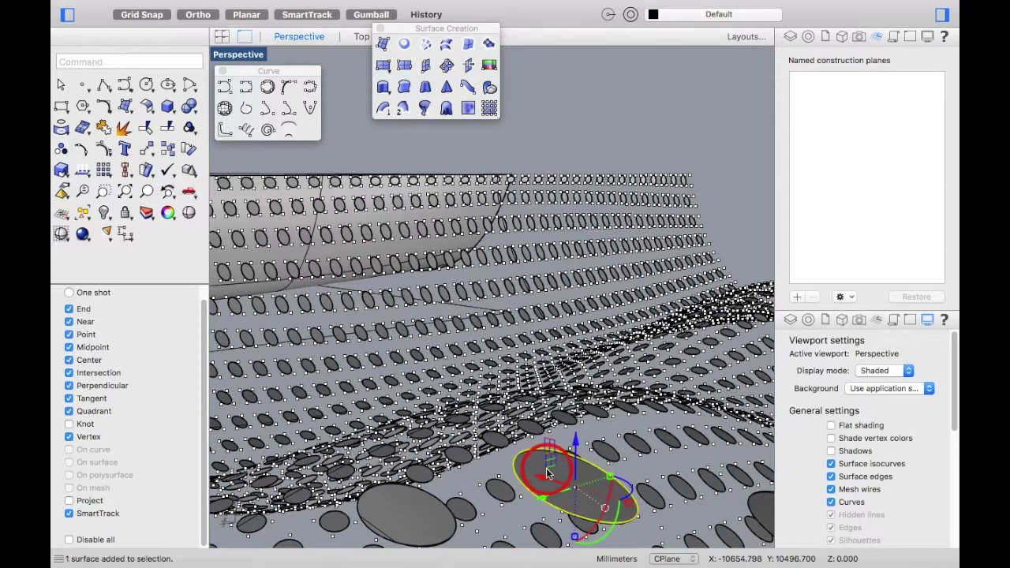
# - Select the whole grid of circles and extrude the curves 2000 mm into tubes
pyautogui.scroll(-10, 487, 422)
pyautogui.moveTo(486, 419)
pyautogui.mouseDown(button='right')
pyautogui.moveTo(548, 467)
pyautogui.moveTo(594, 477)
pyautogui.mouseUp(button='right')
pyautogui.moveTo(521, 221); pyautogui.dragTo(718, 403)
pyautogui.write('ExtrudeCrv')
pyautogui.press('Return')
pyautogui.press('Return')
pyautogui.click(64, 131)
pyautogui.click(64, 131)
pyautogui.write('2000')
pyautogui.press('Return')
pyautogui.scroll(10, 610, 271)
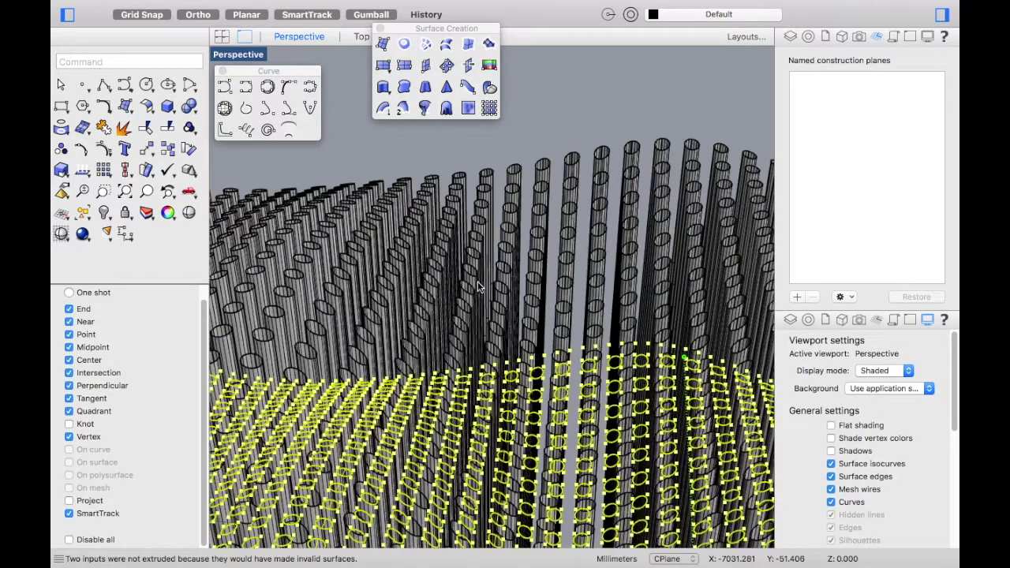
# - Deselect the circles and examine the extruded tube array from above and below
pyautogui.scroll(-8, 474, 284)
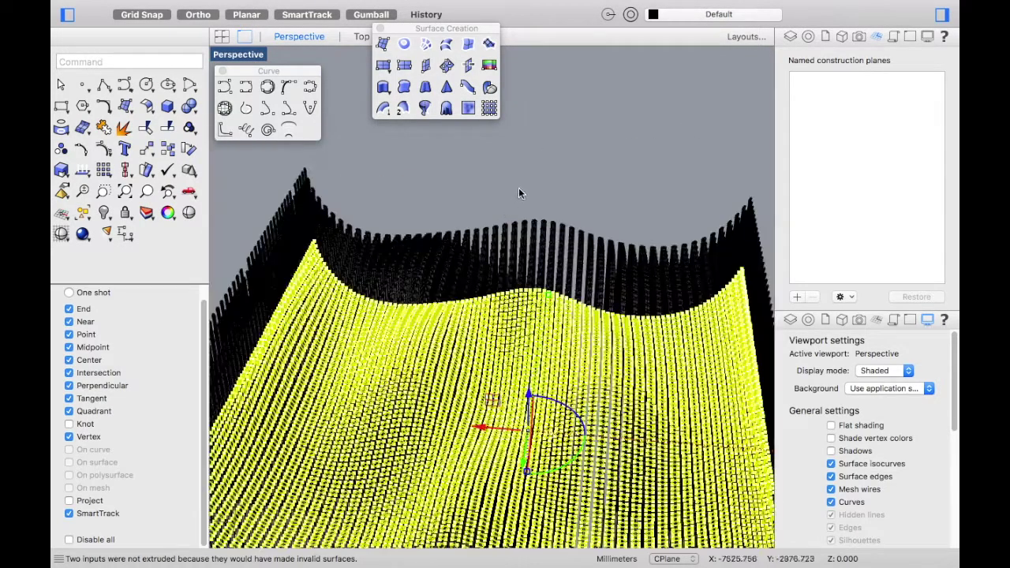
pyautogui.click(518, 187)
pyautogui.scroll(-5, 535, 300)
pyautogui.moveTo(574, 209); pyautogui.dragTo(561, 348, button='right')
pyautogui.moveTo(729, 189); pyautogui.dragTo(758, 176, button='right')
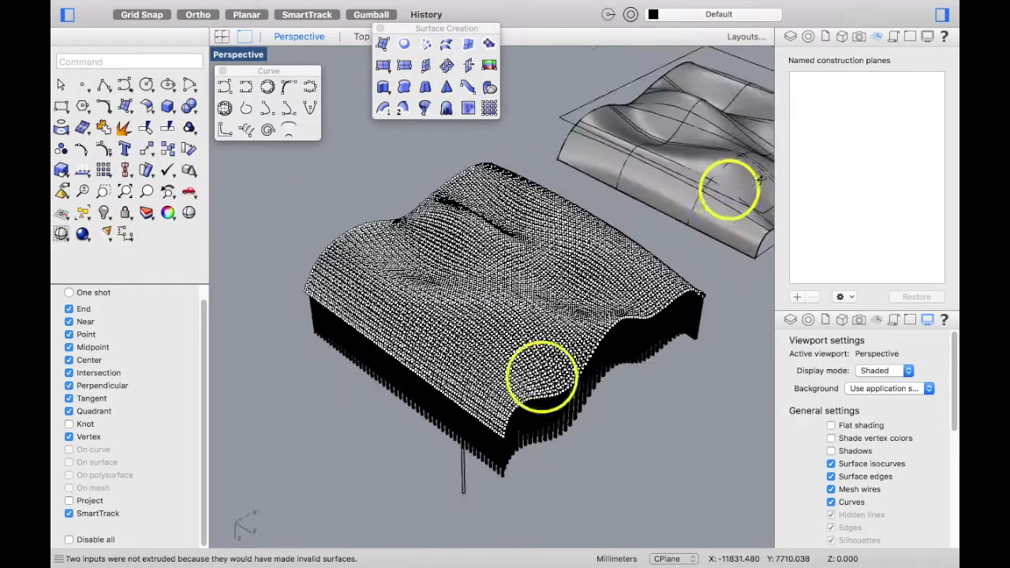
pyautogui.moveTo(332, 352); pyautogui.dragTo(279, 116, button='right')
pyautogui.click(303, 163)
pyautogui.scroll(5, 416, 339)
pyautogui.scroll(4, 417, 339)
pyautogui.moveTo(418, 338); pyautogui.dragTo(518, 265, button='right')
pyautogui.scroll(-6, 458, 243)
pyautogui.scroll(-3, 656, 392)
# - Copy the boundary rectangle to the far side of the tube array and create a planar surface from it
pyautogui.click(636, 359)
pyautogui.moveTo(703, 340); pyautogui.dragTo(247, 358)
pyautogui.scroll(-4, 517, 352)
pyautogui.scroll(5, 371, 374)
pyautogui.rightClick(362, 338)
pyautogui.click(404, 44)
pyautogui.click(466, 410)
pyautogui.click(262, 323)
# - Move the planar surface onto the tube array so that it lines up with the tubes
pyautogui.moveTo(332, 421); pyautogui.dragTo(397, 381)
pyautogui.click(409, 385)
pyautogui.write('OvE')
pyautogui.press('Return')
pyautogui.click(261, 389)
pyautogui.scroll(8, 524, 302)
pyautogui.moveTo(612, 314)
pyautogui.mouseDown(button='right')
pyautogui.moveTo(611, 327)
pyautogui.moveTo(608, 316)
pyautogui.mouseUp(button='right')
pyautogui.moveTo(526, 270); pyautogui.dragTo(503, 387, button='right')
pyautogui.scroll(5, 497, 383)
pyautogui.scroll(-3, 458, 363)
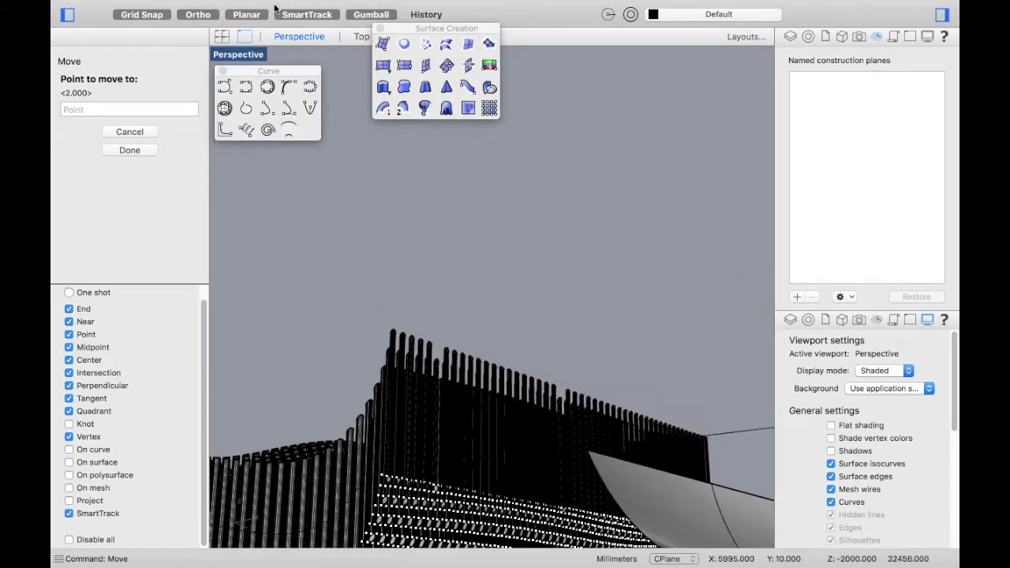
pyautogui.moveTo(399, 28); pyautogui.dragTo(498, 39)
pyautogui.click(408, 36)
pyautogui.scroll(-5, 532, 289)
pyautogui.scroll(8, 385, 299)
pyautogui.click(380, 274)
pyautogui.scroll(5, 435, 292)
pyautogui.scroll(-4, 383, 281)
# - Lower the planar surface in the Front view so that it cuts through the tubes
pyautogui.moveTo(521, 224); pyautogui.dragTo(526, 269)
pyautogui.click(411, 207)
pyautogui.click(649, 321)
pyautogui.click(719, 349)
pyautogui.scroll(6, 641, 297)
pyautogui.moveTo(590, 250); pyautogui.dragTo(589, 273, button='right')
# - Adjust the height of the planar surface in the Perspective view and inspect where the tubes pass through it
pyautogui.click(304, 37)
pyautogui.moveTo(549, 295)
pyautogui.mouseDown(button='right')
pyautogui.moveTo(508, 333)
pyautogui.moveTo(614, 293)
pyautogui.moveTo(681, 335)
pyautogui.moveTo(671, 323)
pyautogui.mouseUp(button='right')
pyautogui.scroll(3, 623, 233)
pyautogui.click(623, 229)
pyautogui.moveTo(463, 215); pyautogui.dragTo(441, 237)
pyautogui.scroll(-6, 668, 220)
pyautogui.scroll(10, 505, 261)
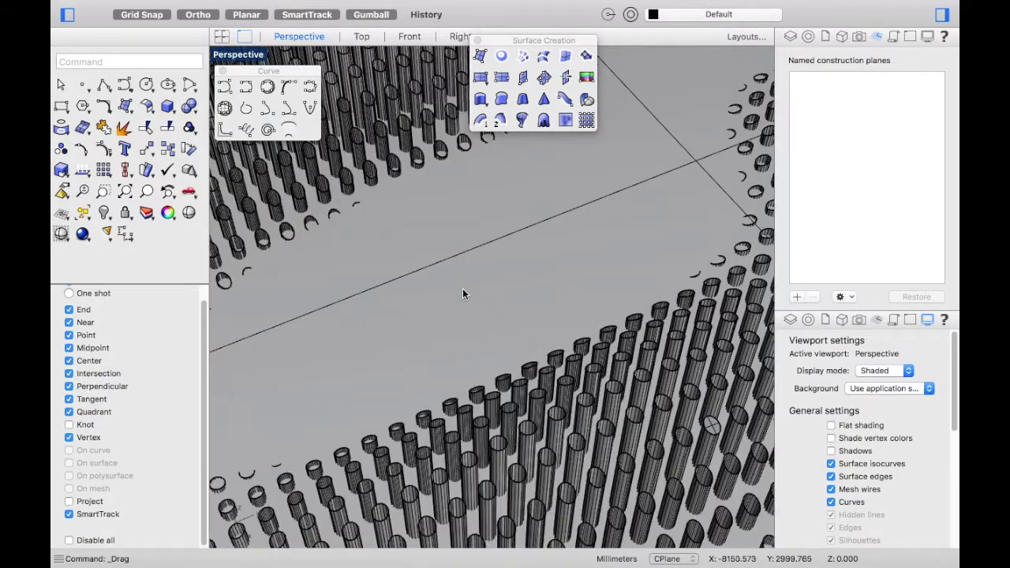
pyautogui.scroll(-8, 463, 293)
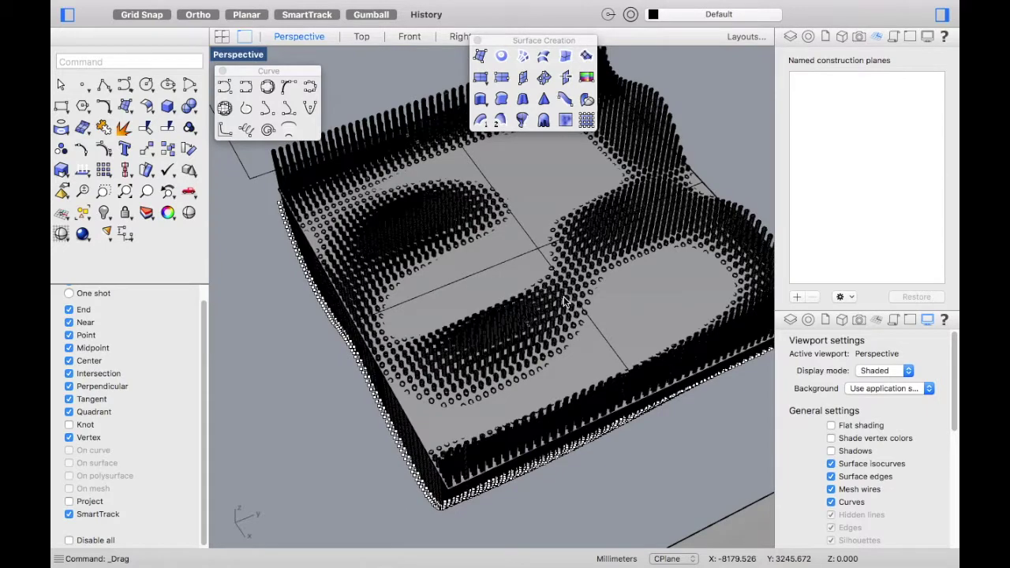
# - Lower the planar surface a little further into the tube array
pyautogui.moveTo(565, 303)
pyautogui.mouseDown(button='right')
pyautogui.moveTo(501, 304)
pyautogui.moveTo(577, 258)
pyautogui.moveTo(500, 287)
pyautogui.moveTo(471, 279)
pyautogui.moveTo(524, 244)
pyautogui.moveTo(548, 289)
pyautogui.moveTo(486, 307)
pyautogui.moveTo(466, 301)
pyautogui.mouseUp(button='right')
pyautogui.click(463, 293)
pyautogui.moveTo(462, 221); pyautogui.dragTo(463, 236)
pyautogui.scroll(-4, 522, 259)
pyautogui.moveTo(520, 255); pyautogui.dragTo(418, 321, button='right')
pyautogui.scroll(5, 485, 293)
# - Delete the selected leftover geometry
pyautogui.press('Delete')
pyautogui.scroll(-6, 480, 215)
pyautogui.scroll(-3, 419, 341)
pyautogui.scroll(-5, 417, 319)
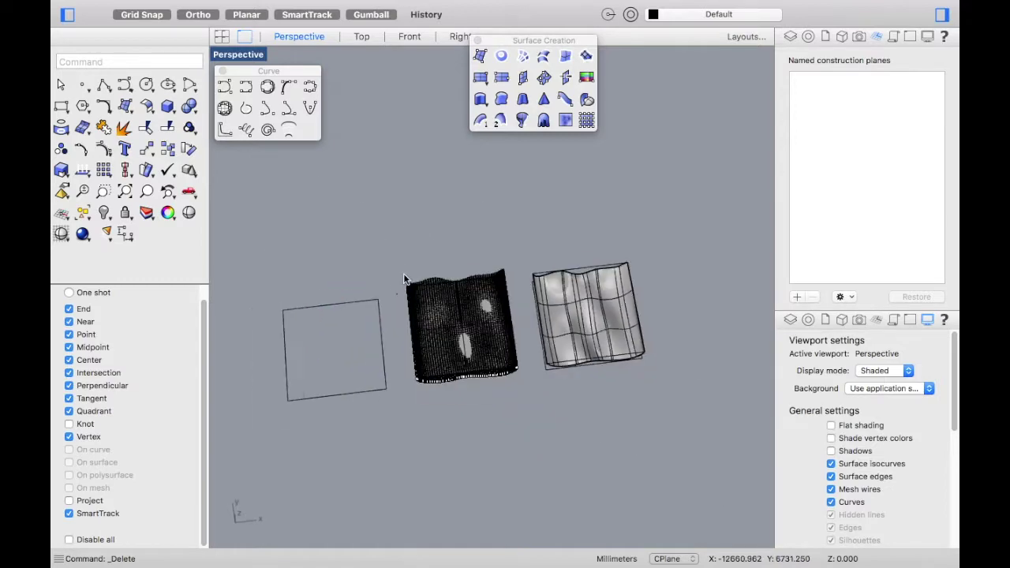
# - Copy the tube array about 25089 mm sideways, past the original wavy surface
pyautogui.moveTo(382, 233); pyautogui.dragTo(489, 341)
pyautogui.moveTo(491, 319); pyautogui.dragTo(652, 304)
pyautogui.click(543, 375)
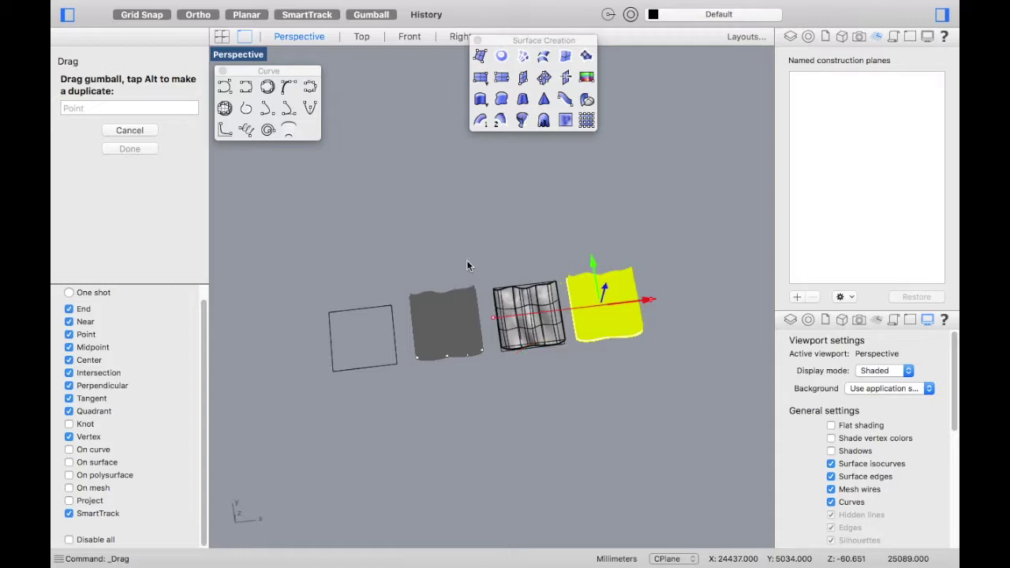
# - Lower the planar surface slightly in the original tube array, closing the gaps where no tube reaches it
pyautogui.scroll(10, 452, 341)
pyautogui.scroll(12, 466, 335)
pyautogui.scroll(-12, 471, 334)
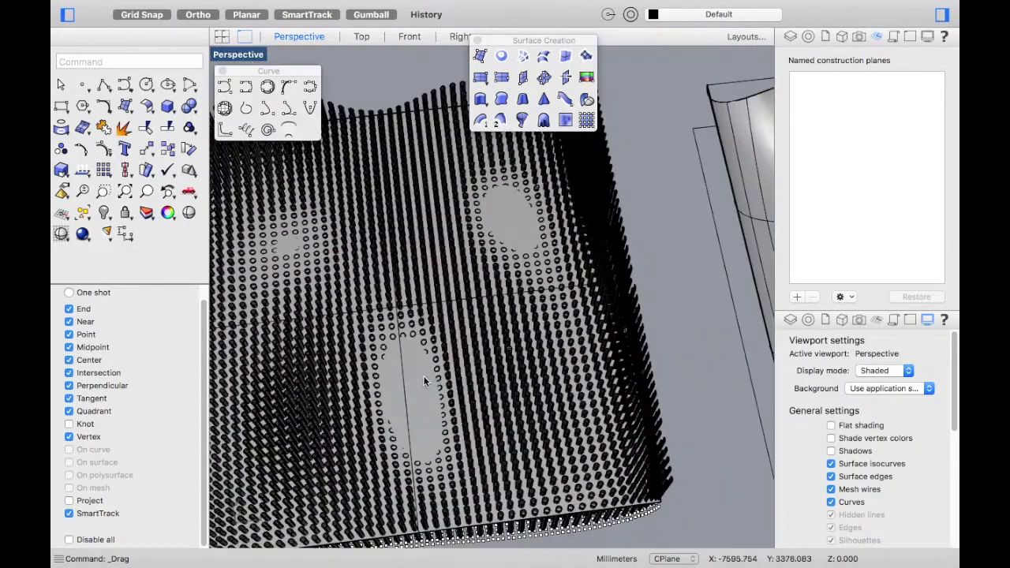
pyautogui.click(422, 377)
pyautogui.click(393, 294)
pyautogui.moveTo(393, 293); pyautogui.dragTo(393, 296)
pyautogui.click(664, 275)
# - Examine how the tubes intersect the planar surface at close range and from several angles
pyautogui.scroll(-5, 595, 338)
pyautogui.moveTo(591, 328); pyautogui.dragTo(528, 347, button='right')
pyautogui.scroll(10, 514, 375)
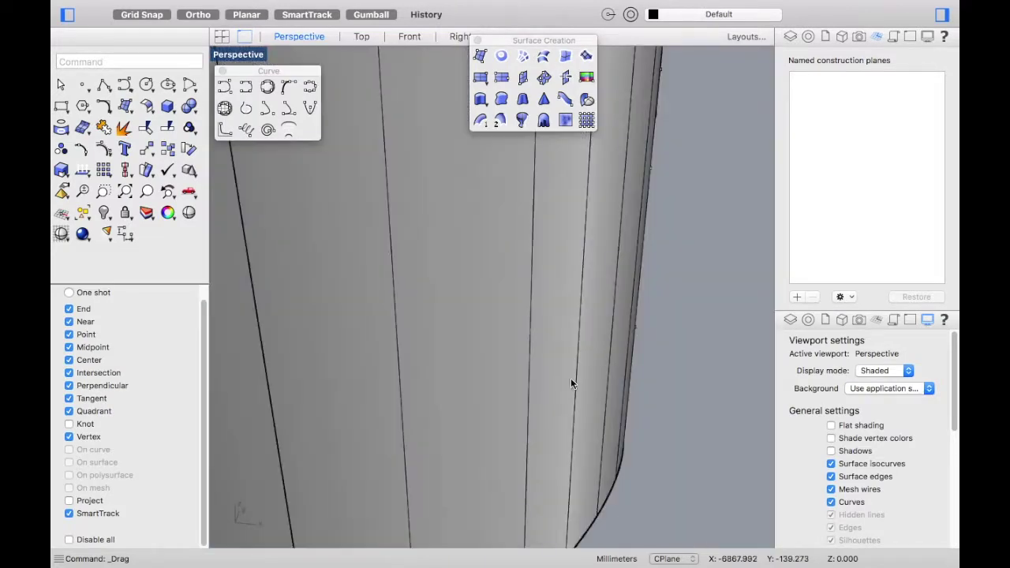
pyautogui.scroll(-8, 571, 383)
pyautogui.moveTo(538, 370); pyautogui.dragTo(589, 234, button='right')
pyautogui.click(484, 170)
pyautogui.scroll(-8, 484, 170)
pyautogui.scroll(4, 632, 180)
# - Trim the tube array in the front view with the planar surface as cutter, removing the tube ends above it
pyautogui.click(476, 40)
pyautogui.scroll(10, 542, 191)
pyautogui.click(537, 207)
pyautogui.click(411, 37)
pyautogui.scroll(-5, 563, 237)
pyautogui.write('Trim')
pyautogui.press('Return')
pyautogui.moveTo(645, 276); pyautogui.dragTo(394, 177)
pyautogui.click(587, 205)
pyautogui.click(309, 35)
pyautogui.click(299, 36)
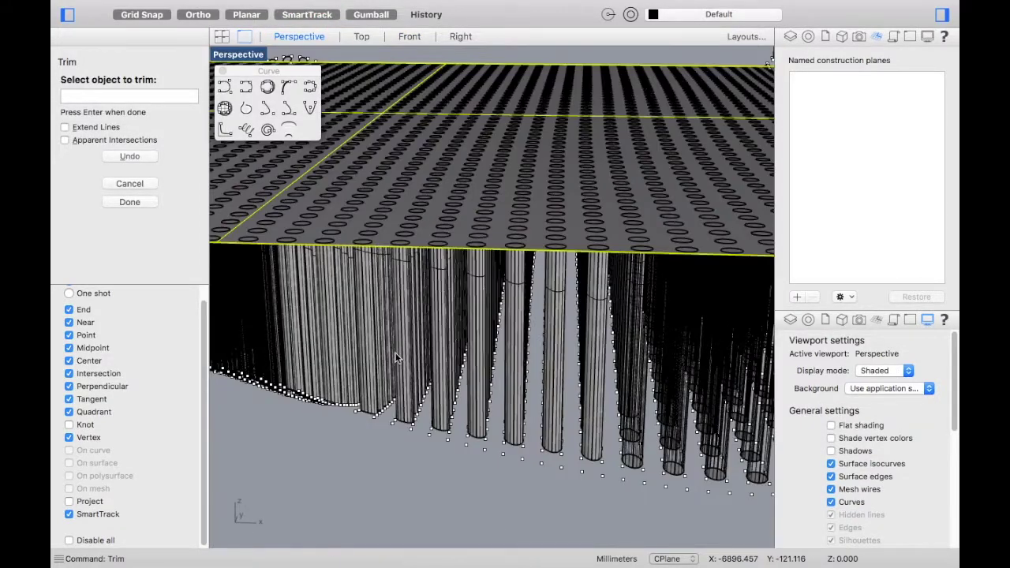
# - Pick remaining tube pieces around the planar surface for trimming and finish the Trim command
pyautogui.moveTo(397, 358); pyautogui.dragTo(424, 280, button='right')
pyautogui.click(389, 367)
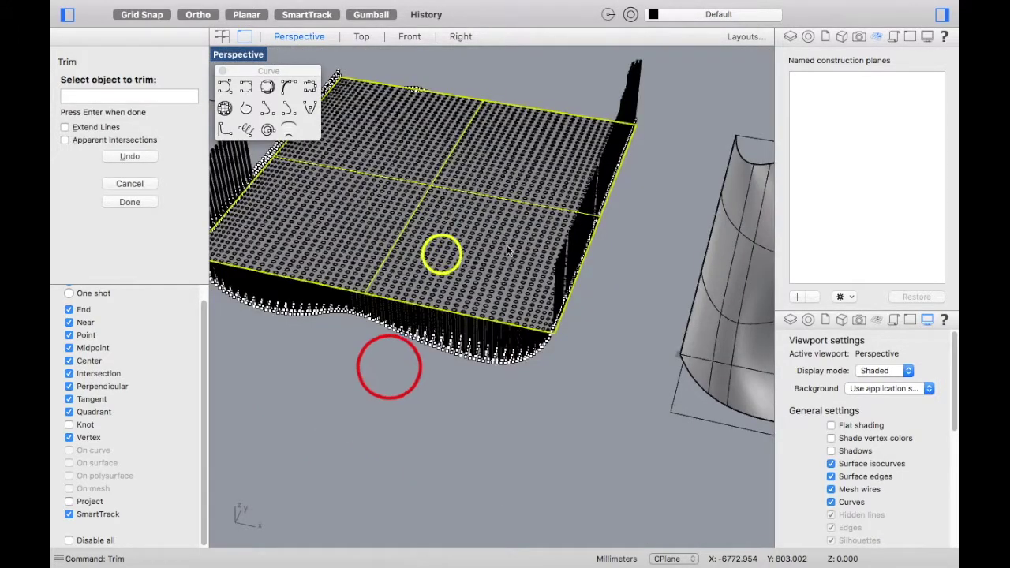
pyautogui.scroll(-4, 444, 253)
pyautogui.scroll(10, 315, 199)
pyautogui.click(313, 194)
pyautogui.click(314, 197)
pyautogui.scroll(-10, 339, 209)
pyautogui.click(368, 377)
pyautogui.scroll(5, 438, 214)
pyautogui.click(461, 210)
pyautogui.press('Return')
pyautogui.scroll(5, 388, 293)
# - Delete the leftover tube pieces standing beyond the edge of the planar surface
pyautogui.scroll(-5, 388, 292)
pyautogui.moveTo(390, 289); pyautogui.dragTo(433, 285, button='right')
pyautogui.scroll(-5, 427, 262)
pyautogui.scroll(10, 433, 332)
pyautogui.scroll(-10, 436, 268)
pyautogui.moveTo(451, 172); pyautogui.dragTo(402, 127)
pyautogui.press('Delete')
# - Select and delete another group of leftover tube pieces along the trimmed array's edge
pyautogui.scroll(-5, 351, 287)
pyautogui.scroll(5, 577, 178)
pyautogui.scroll(5, 581, 180)
pyautogui.moveTo(582, 185); pyautogui.dragTo(558, 167, button='right')
pyautogui.moveTo(629, 242); pyautogui.dragTo(576, 214)
pyautogui.moveTo(613, 339); pyautogui.dragTo(662, 295, button='right')
pyautogui.scroll(-6, 502, 324)
pyautogui.scroll(8, 601, 416)
pyautogui.moveTo(579, 386); pyautogui.dragTo(602, 381, button='right')
pyautogui.scroll(-5, 604, 391)
pyautogui.press('Delete')
# - Remove the stray geometry still left around the trimmed tube array
pyautogui.click(527, 315)
pyautogui.moveTo(512, 285); pyautogui.dragTo(513, 256, button='right')
pyautogui.scroll(-10, 564, 319)
pyautogui.scroll(12, 406, 303)
pyautogui.moveTo(539, 314); pyautogui.dragTo(411, 295, button='right')
pyautogui.moveTo(330, 287); pyautogui.dragTo(365, 317)
pyautogui.scroll(8, 358, 323)
pyautogui.press('Delete')
# - Delete two more small groups of stray pieces beside the trimmed tube array
pyautogui.moveTo(359, 328); pyautogui.dragTo(338, 313, button='right')
pyautogui.moveTo(323, 300); pyautogui.dragTo(371, 324)
pyautogui.moveTo(371, 324); pyautogui.dragTo(373, 306, button='right')
pyautogui.press('Delete')
pyautogui.click(364, 321)
pyautogui.moveTo(320, 264); pyautogui.dragTo(406, 249, button='right')
pyautogui.moveTo(384, 284); pyautogui.dragTo(336, 242, button='right')
pyautogui.moveTo(338, 247); pyautogui.dragTo(390, 325)
pyautogui.moveTo(390, 326)
pyautogui.mouseDown(button='right')
pyautogui.moveTo(416, 276)
pyautogui.moveTo(402, 329)
pyautogui.mouseUp(button='right')
pyautogui.press('Delete')
# - Examine the trimmed tube array from several angles for any remaining stray pieces
pyautogui.click(376, 330)
pyautogui.click(343, 259)
pyautogui.moveTo(392, 327); pyautogui.dragTo(493, 330, button='right')
pyautogui.scroll(6, 334, 282)
pyautogui.moveTo(334, 282); pyautogui.dragTo(459, 273, button='right')
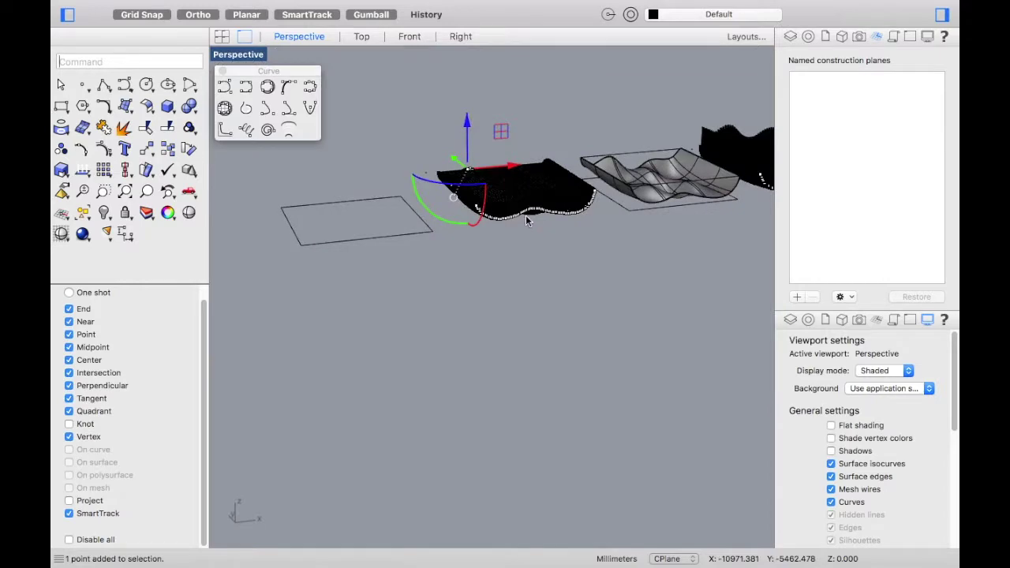
pyautogui.scroll(5, 521, 213)
pyautogui.click(479, 194)
pyautogui.click(539, 239)
pyautogui.scroll(-5, 539, 239)
pyautogui.moveTo(540, 239); pyautogui.dragTo(556, 254, button='right')
# - Assign the selected tube geometry to Layer 01 and make that layer current
pyautogui.click(88, 219)
pyautogui.click(883, 45)
pyautogui.scroll(5, 462, 205)
pyautogui.scroll(3, 464, 202)
pyautogui.scroll(-6, 476, 189)
pyautogui.click(791, 36)
pyautogui.click(795, 81)
pyautogui.rightClick(798, 81)
pyautogui.click(849, 228)
pyautogui.click(734, 166)
pyautogui.click(813, 81)
pyautogui.scroll(-15, 555, 209)
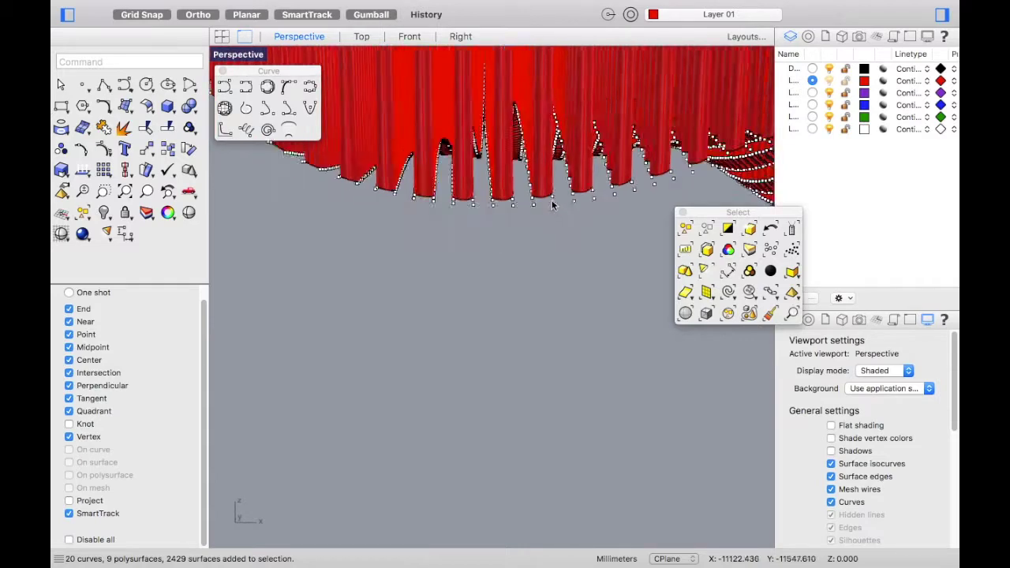
# - Turn off the default, purple and blue layers and change Layer 01's colour to pale pink
pyautogui.click(828, 69)
pyautogui.click(829, 92)
pyautogui.click(829, 105)
pyautogui.click(865, 81)
pyautogui.click(363, 282)
pyautogui.click(278, 158)
pyautogui.scroll(10, 476, 170)
pyautogui.moveTo(510, 143); pyautogui.dragTo(522, 161, button='right')
pyautogui.scroll(3, 511, 154)
# - Make the default layer current, select the point objects around the tubes and hide them
pyautogui.click(814, 68)
pyautogui.click(773, 251)
pyautogui.scroll(-10, 469, 213)
pyautogui.moveTo(506, 207); pyautogui.dragTo(498, 263)
pyautogui.scroll(8, 474, 229)
pyautogui.scroll(5, 434, 205)
pyautogui.click(164, 63)
pyautogui.write('hide')
pyautogui.press('Return')
pyautogui.write('`')
pyautogui.click(514, 430)
pyautogui.scroll(-10, 477, 308)
pyautogui.scroll(10, 430, 108)
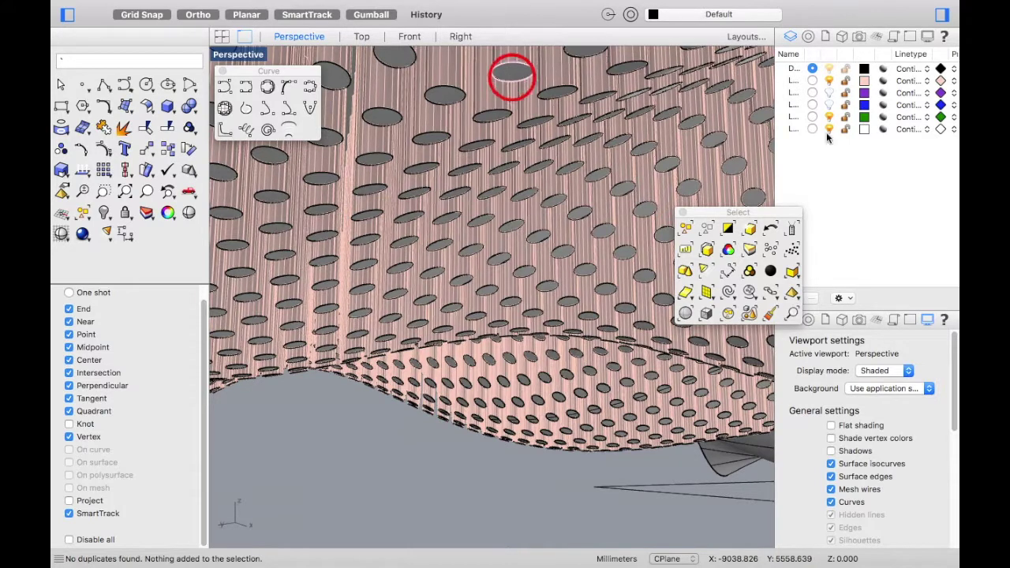
# - Select all visible geometry and move it to Layer 01
pyautogui.click(512, 75)
pyautogui.click(584, 98)
pyautogui.click(685, 228)
pyautogui.click(831, 82)
pyautogui.scroll(-10, 553, 269)
pyautogui.click(814, 80)
pyautogui.scroll(10, 609, 228)
pyautogui.rightClick(831, 79)
pyautogui.click(750, 227)
# - Check what is on Layer 01 by toggling its visibility, and make it the current layer
pyautogui.moveTo(623, 174); pyautogui.dragTo(450, 195, button='right')
pyautogui.click(828, 80)
pyautogui.click(707, 134)
pyautogui.click(826, 80)
pyautogui.click(813, 80)
pyautogui.click(671, 106)
pyautogui.scroll(2, 576, 267)
pyautogui.scroll(10, 536, 295)
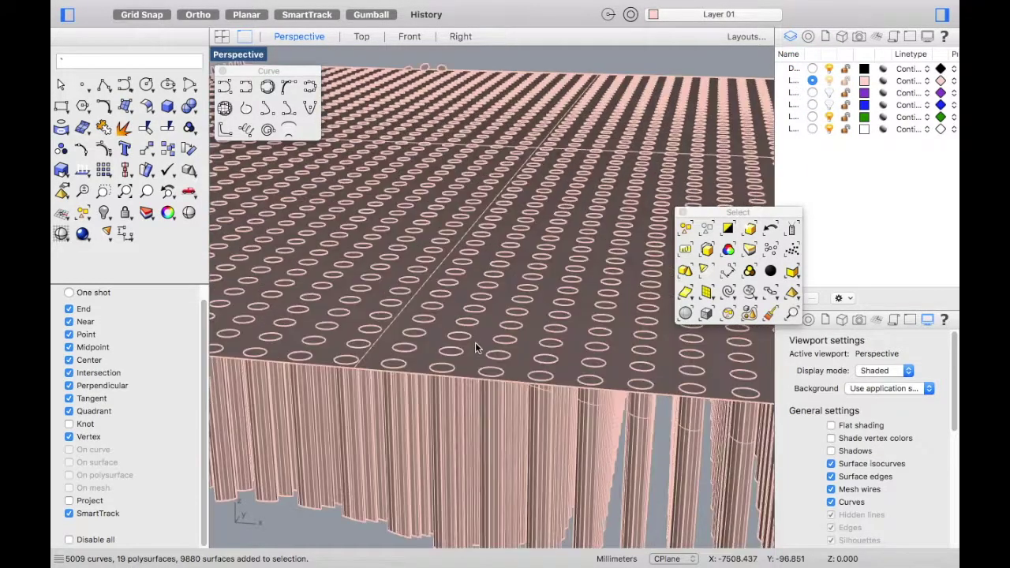
# - Set the perspective viewport's display mode to Artistic
pyautogui.click(485, 335)
pyautogui.scroll(-10, 485, 335)
pyautogui.moveTo(482, 330)
pyautogui.mouseDown(button='right')
pyautogui.moveTo(505, 247)
pyautogui.moveTo(559, 169)
pyautogui.mouseUp(button='right')
pyautogui.click(575, 149)
pyautogui.rightClick(67, 236)
pyautogui.click(131, 63)
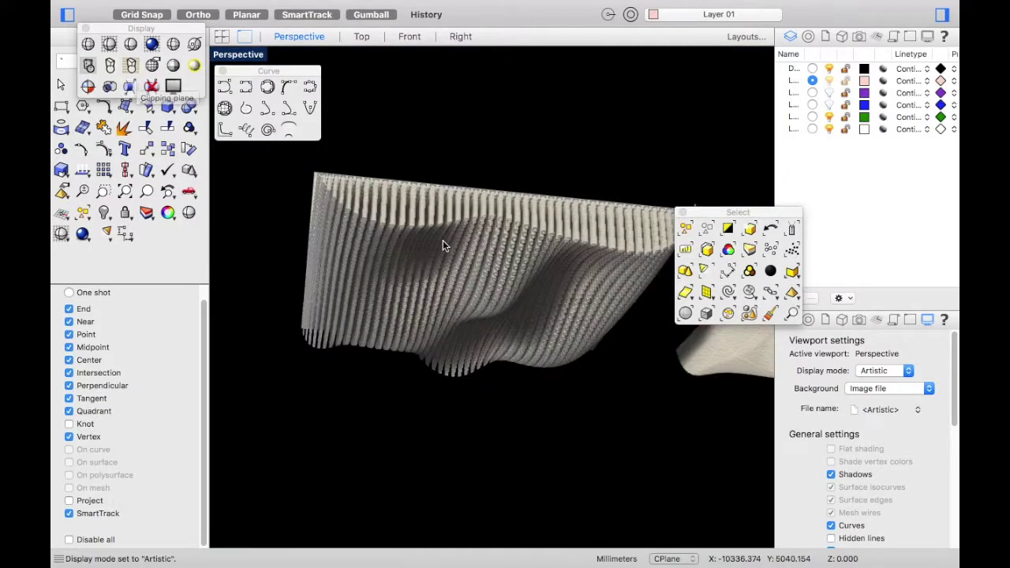
# - Examine the finished tube array in Artistic display from close up and from different angles
pyautogui.scroll(3, 443, 245)
pyautogui.scroll(3, 641, 245)
pyautogui.moveTo(722, 214); pyautogui.dragTo(788, 237)
pyautogui.scroll(-3, 573, 271)
pyautogui.scroll(5, 421, 357)
pyautogui.moveTo(481, 201); pyautogui.dragTo(570, 276, button='right')
pyautogui.scroll(-5, 491, 266)
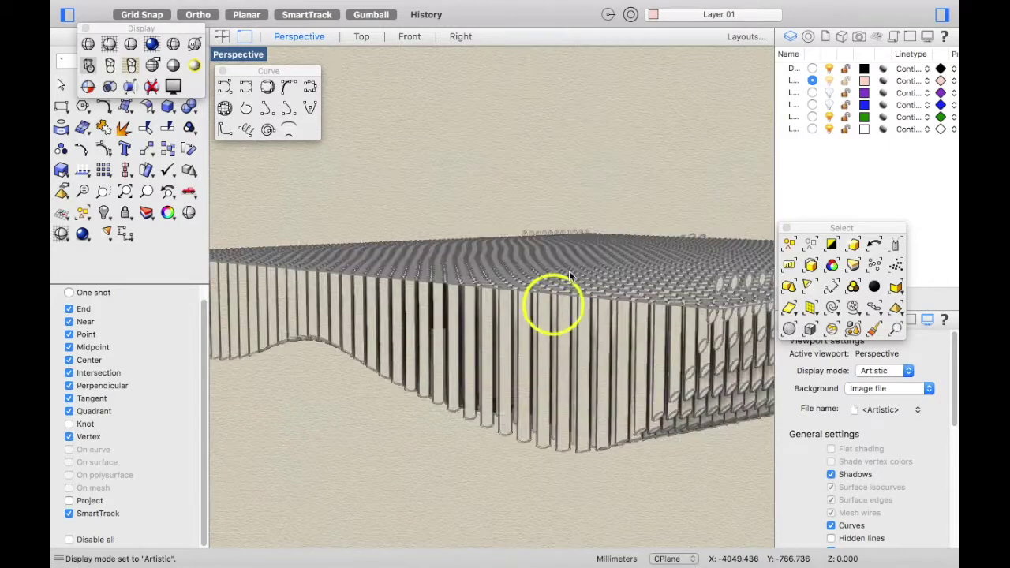